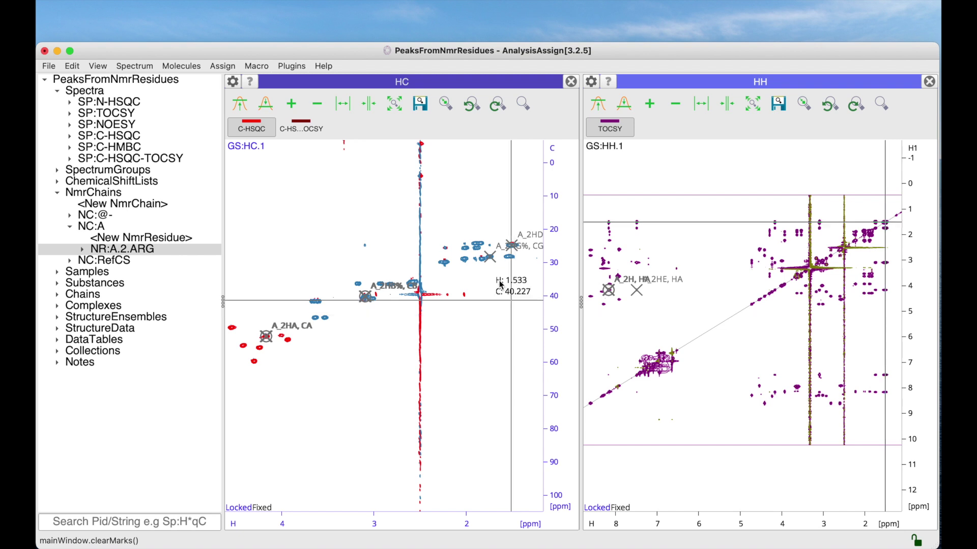
Mark the chemical shifts of NR:A.2.ARG across the spectrum displays and show the C-HSQC-TOCSY spectrum in the HC display.
left_click_drag(125, 251, 334, 228)
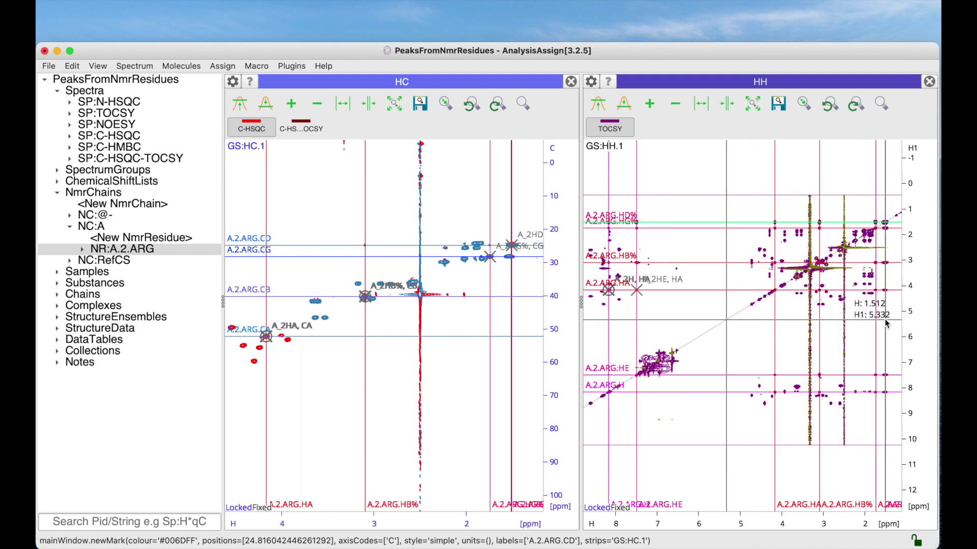
left_click(302, 130)
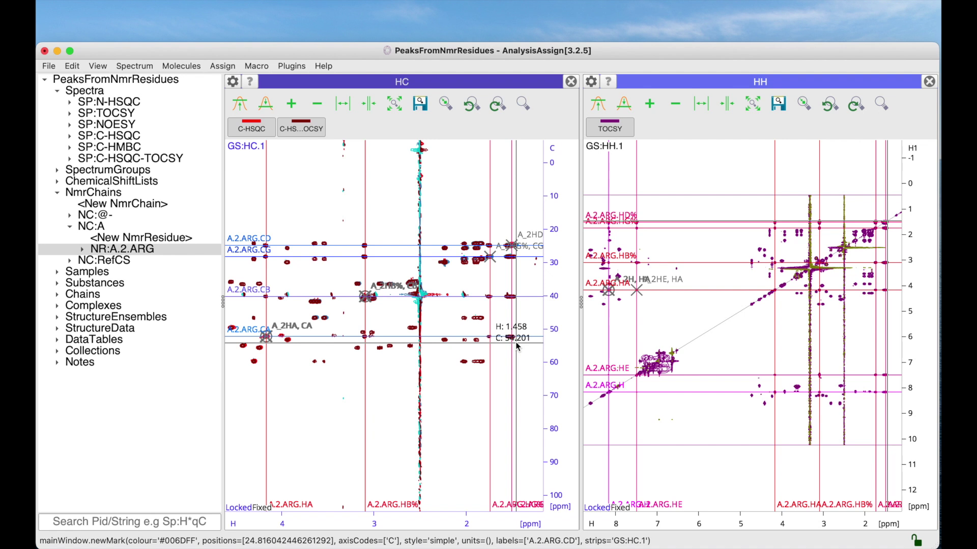
Review the experiment types set for all spectra in the project, including the choices offered for N-HSQC.
left_click(137, 66)
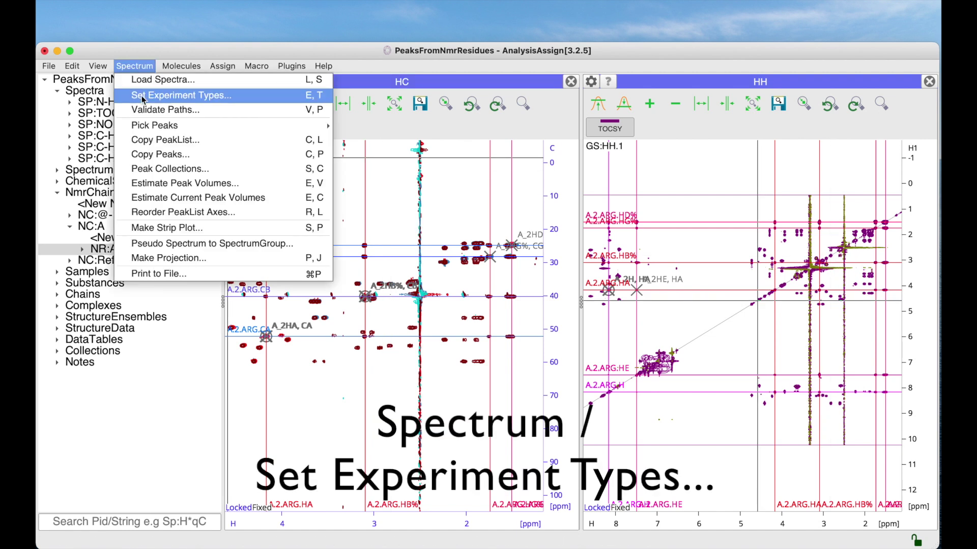
left_click(298, 96)
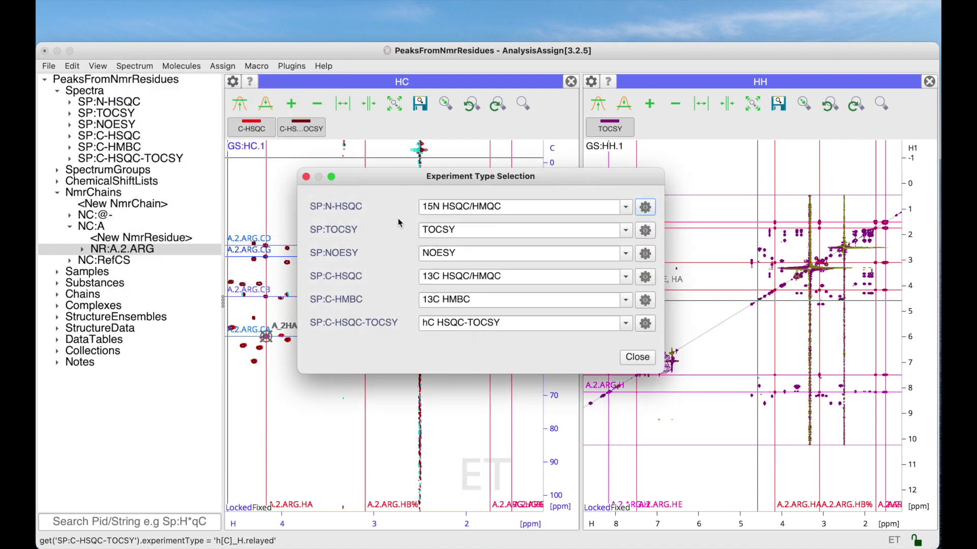
left_click(624, 207)
left_click(626, 209)
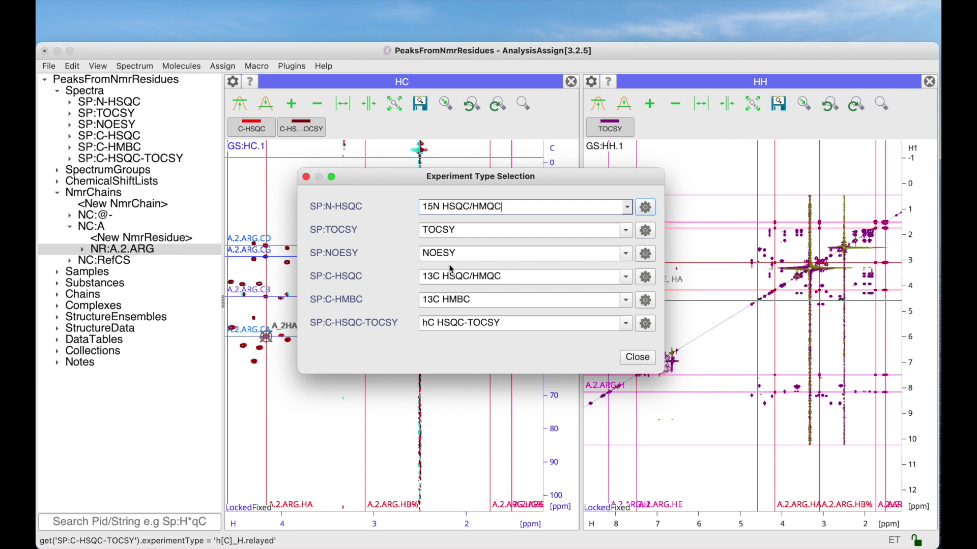
left_click(638, 358)
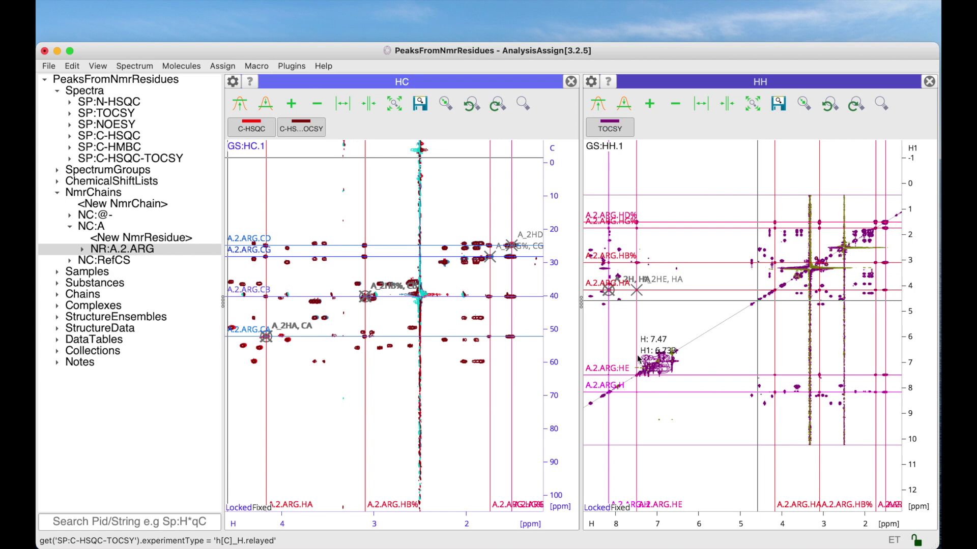
Run the CCPN macro peaksFromNmrResidues for NR:A.2.ARG and include the SP:TOCSY and SP:C-HSQC-TOCSY spectra.
left_click(256, 66)
mouse_move(305, 154)
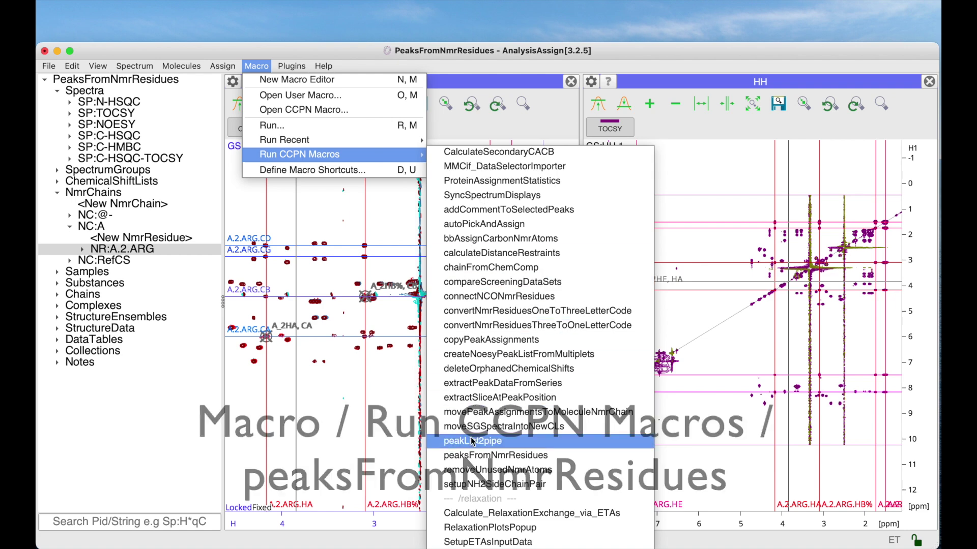
left_click(477, 455)
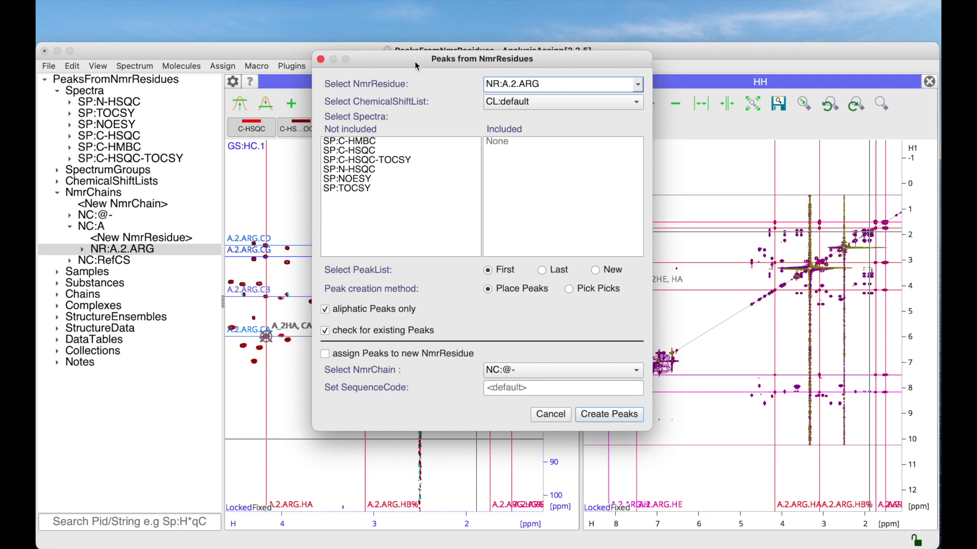
left_click_drag(416, 64, 387, 14)
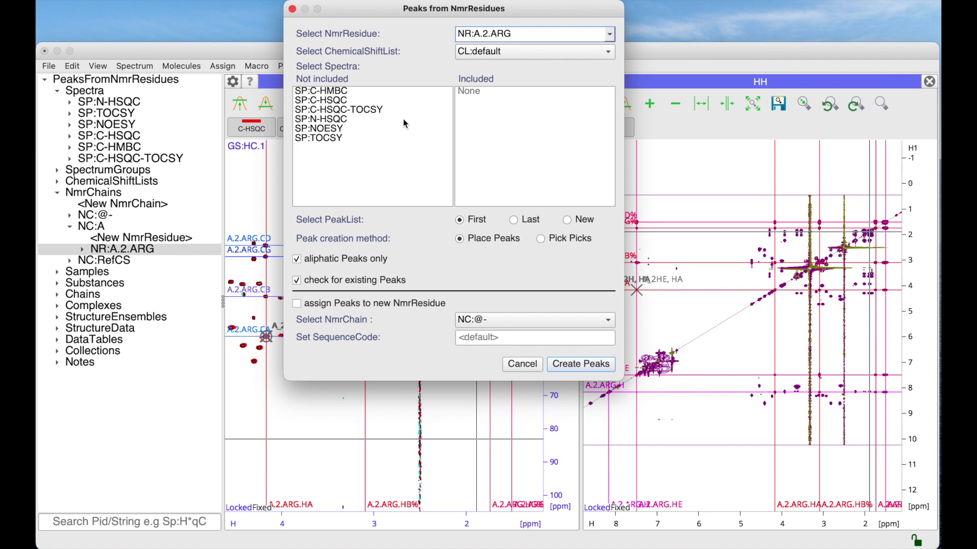
left_click_drag(322, 144, 507, 121)
left_click_drag(347, 110, 518, 126)
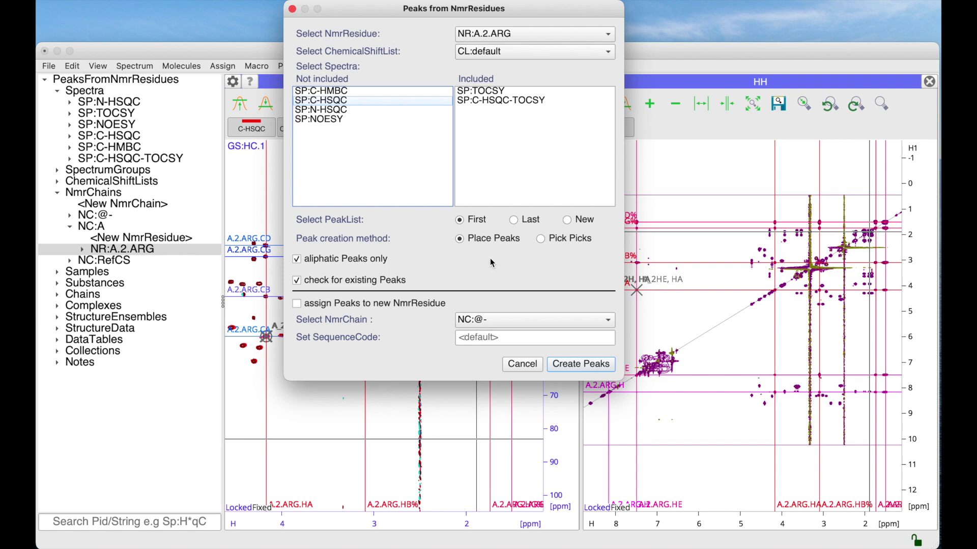
Examine the TOCSY cross peaks along the A.2.ARG HA mark and in the region of its H and HE marks.
scroll(778, 245, "up", 3)
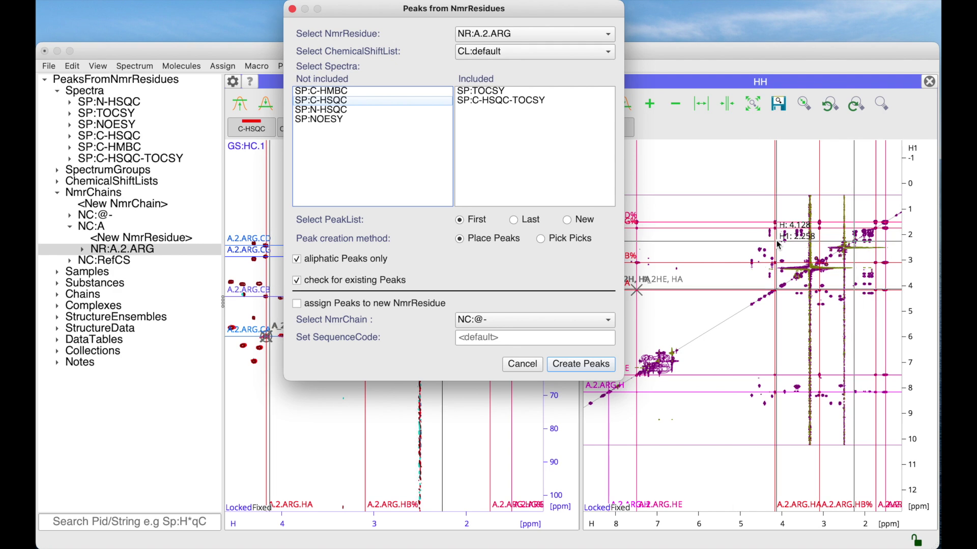
left_click(779, 245)
scroll(789, 274, "up", 5)
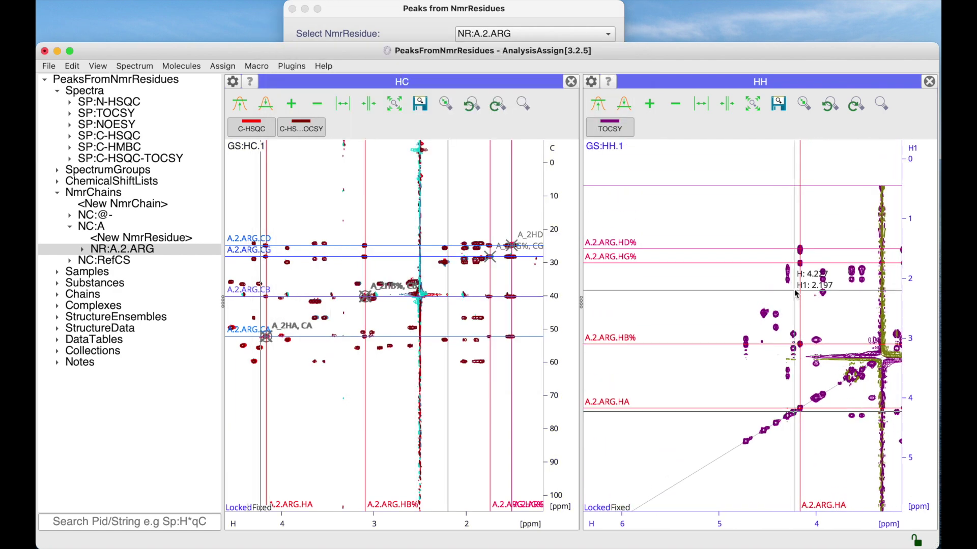
scroll(795, 294, "up", 1)
left_click_drag(848, 225, 761, 297)
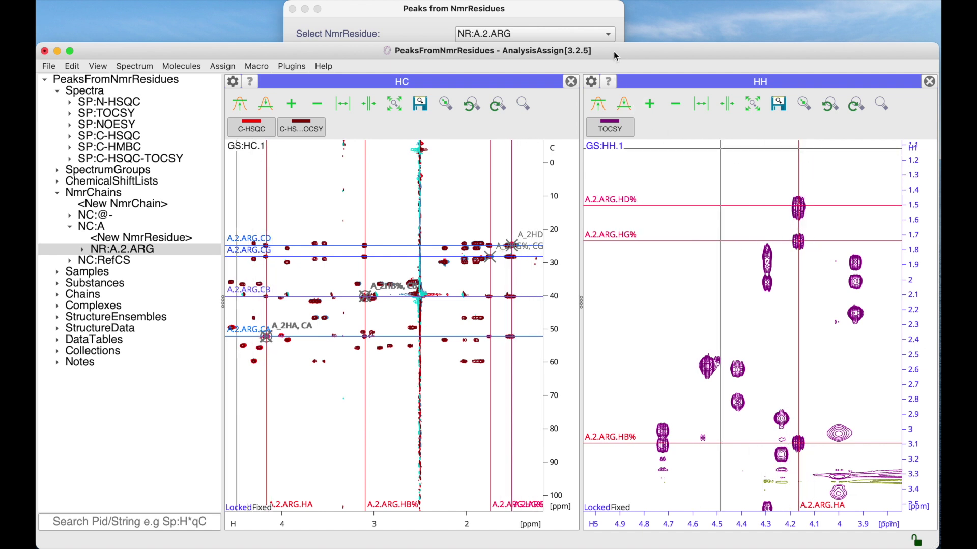
left_click(555, 15)
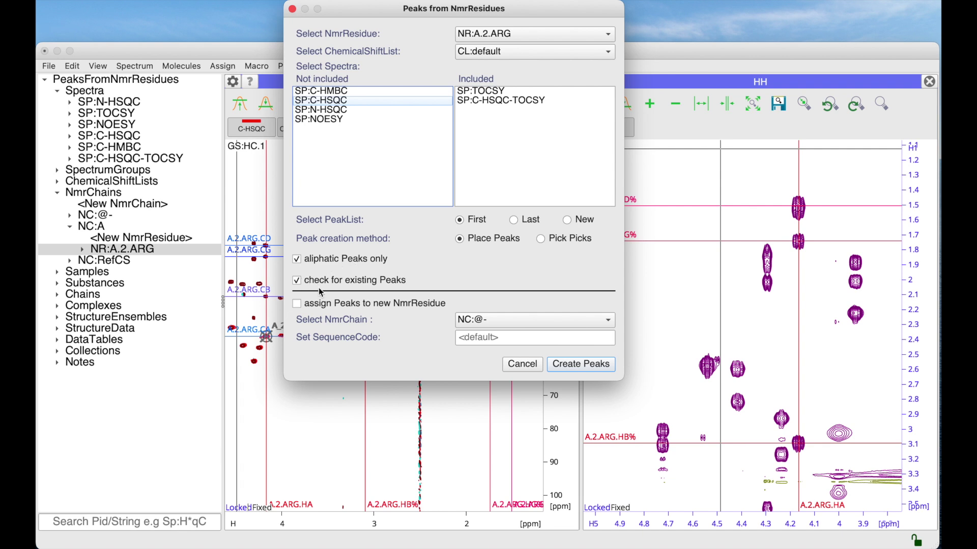
scroll(691, 352, "down", 5)
scroll(691, 352, "down", 5)
left_click_drag(692, 357, 787, 361)
scroll(748, 372, "up", 1)
scroll(748, 375, "up", 4)
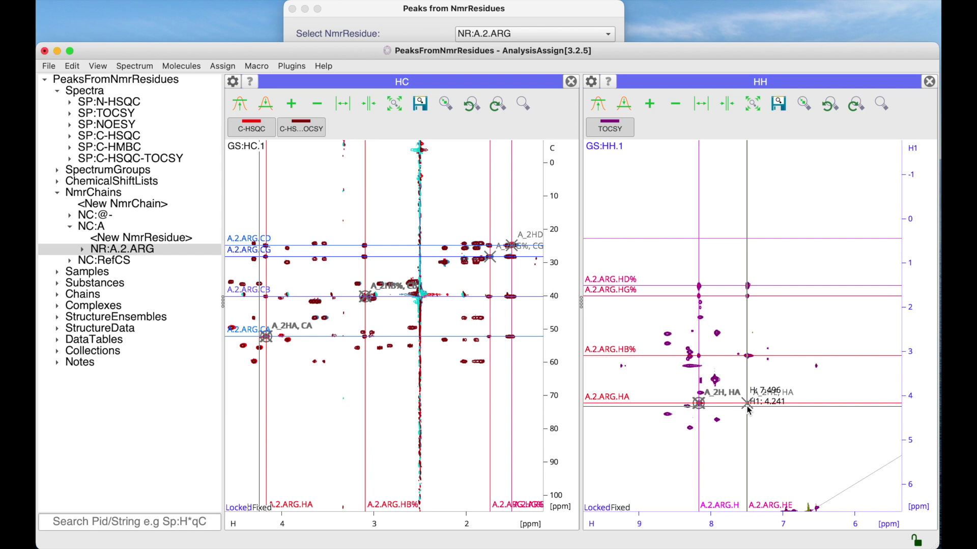
Create the A.2.ARG peaks with Place Peaks in the first PeakList, inspect them in the TOCSY, and clear all marks.
left_click(550, 10)
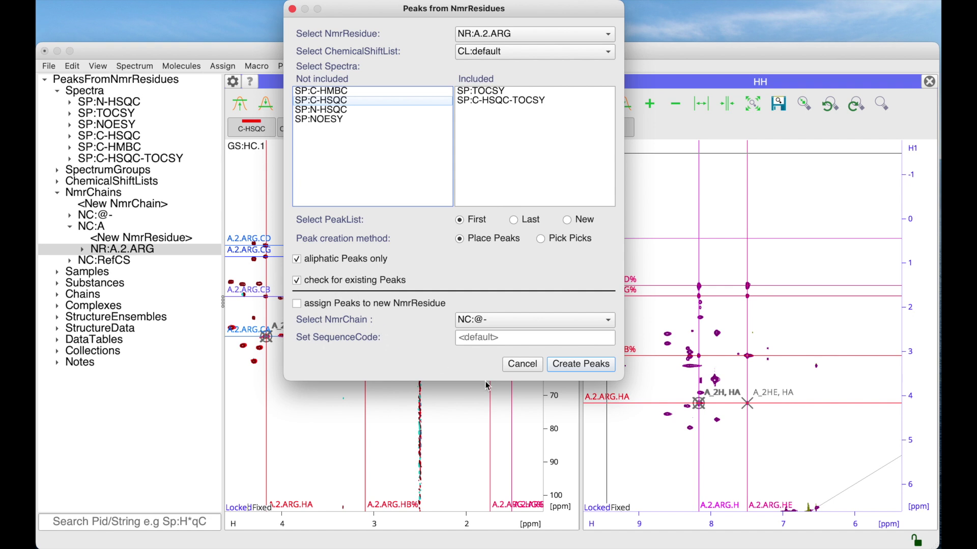
left_click(589, 370)
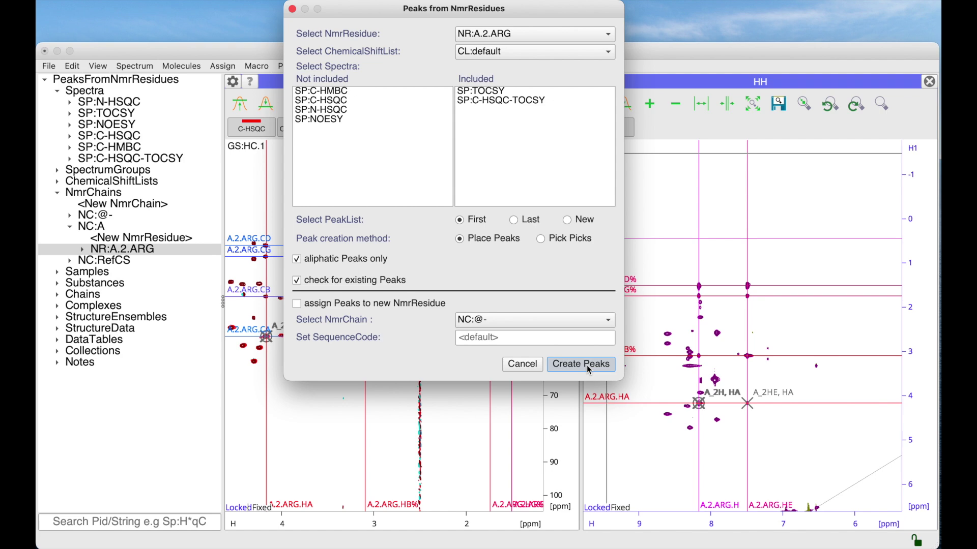
scroll(708, 336, "down", 5)
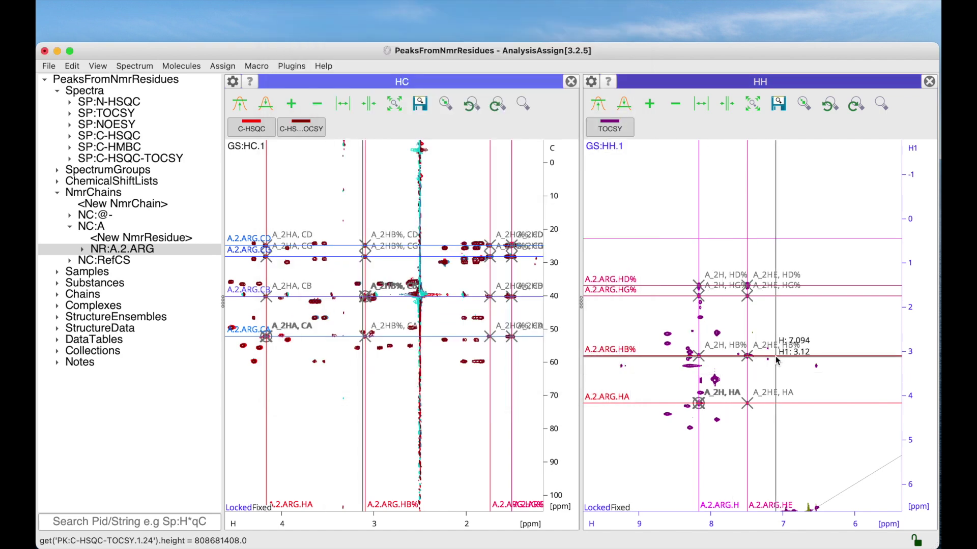
scroll(809, 356, "right", 5)
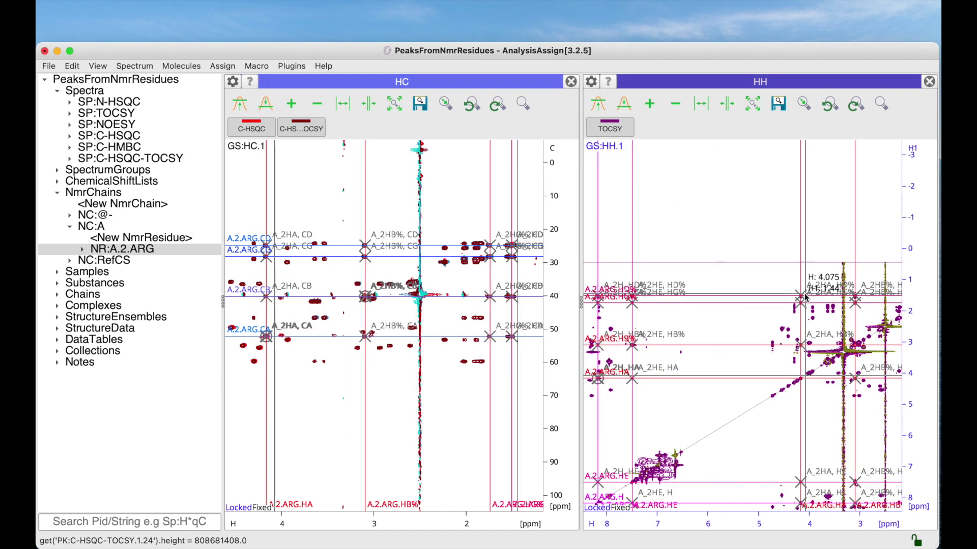
scroll(855, 295, "right", 3)
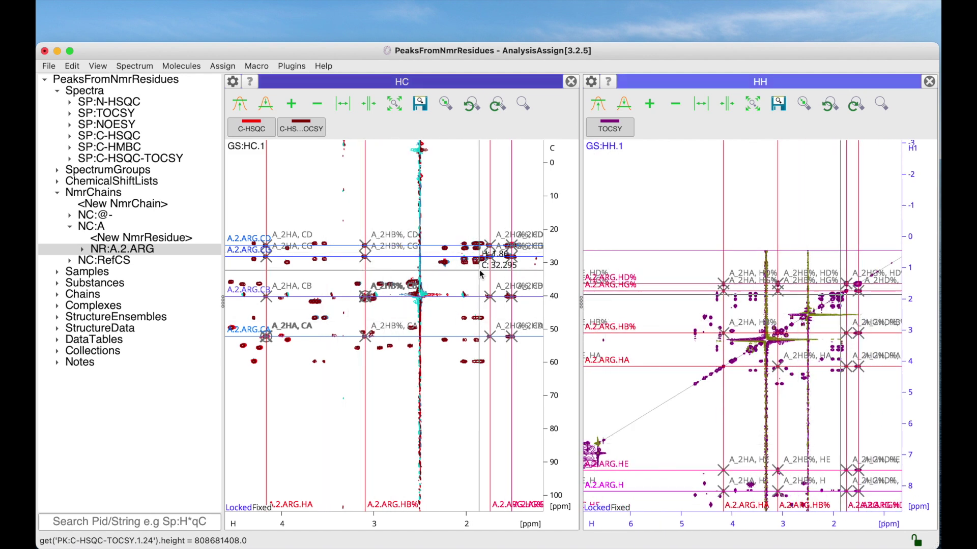
key("m")
key("c")
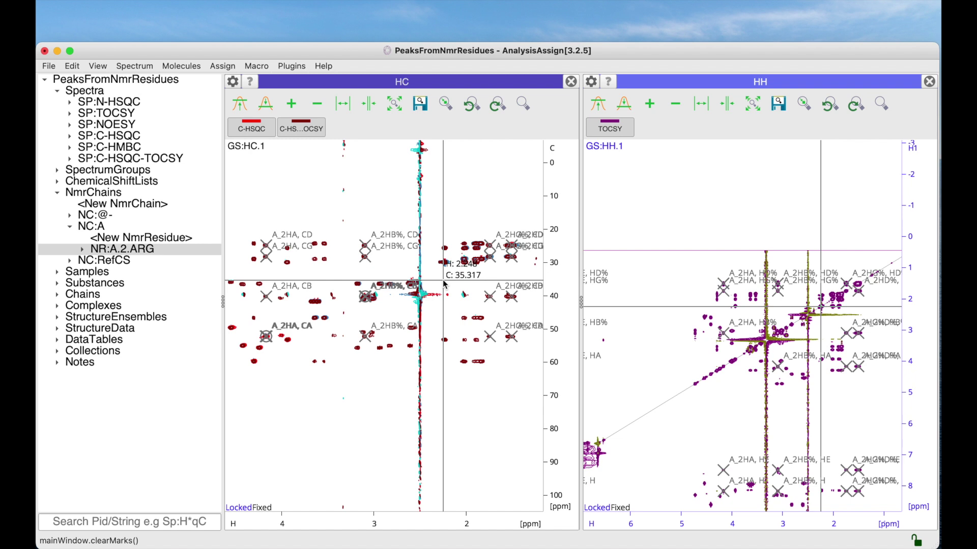
Expand the RefCS NmrChain and mark the reference shifts of NR:RefCS.15.PRO to compare them with the TOCSY signals.
left_click(69, 261)
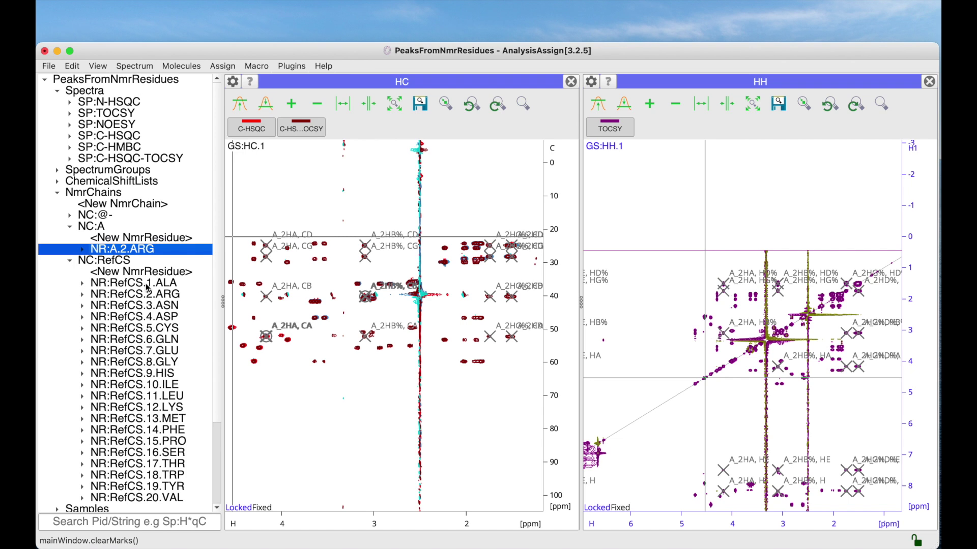
scroll(148, 288, "down", 5)
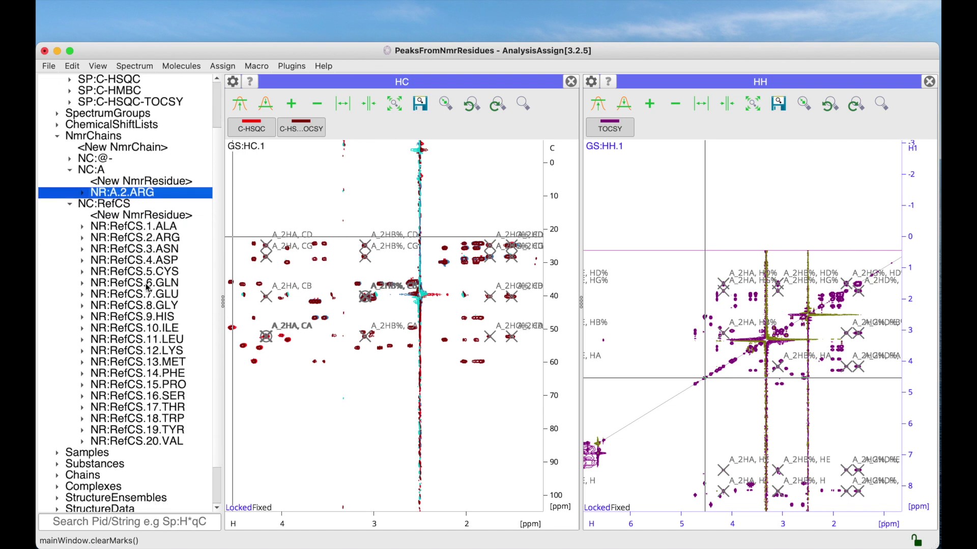
left_click(150, 386)
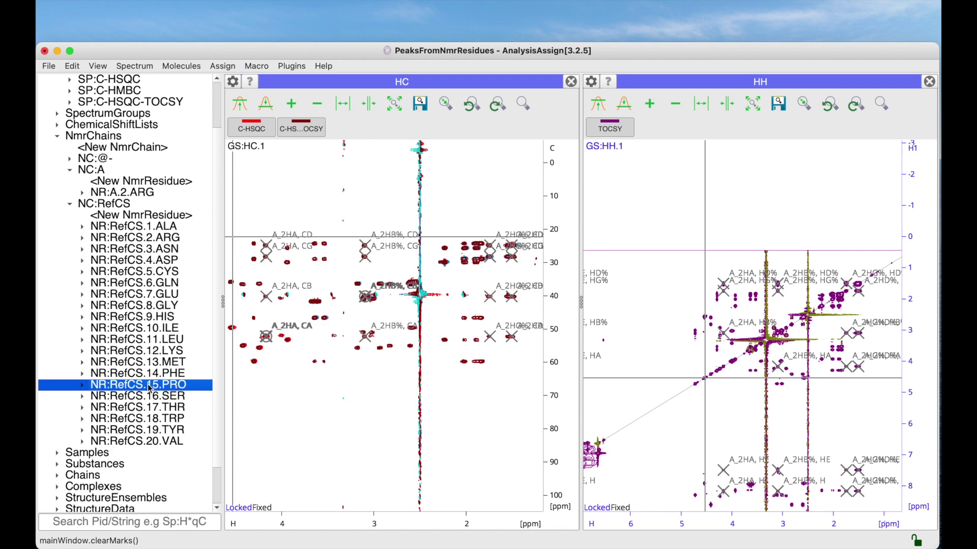
left_click_drag(150, 386, 349, 381)
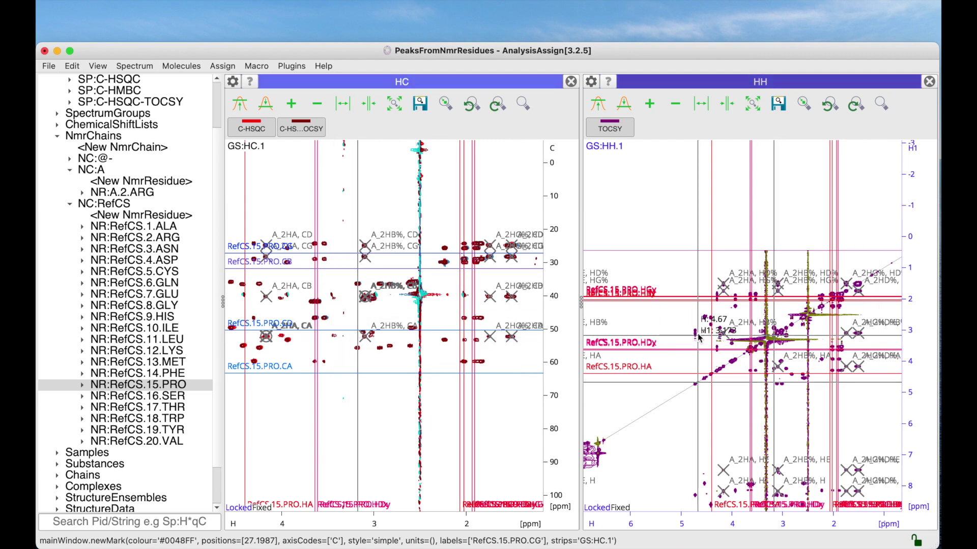
left_click_drag(764, 351, 719, 315)
scroll(719, 315, "up", 5)
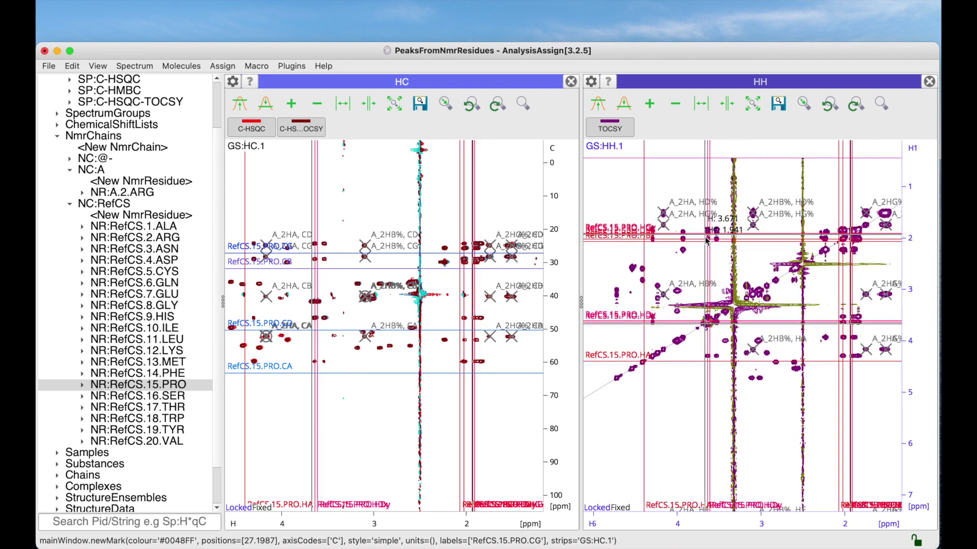
scroll(708, 238, "left", 3)
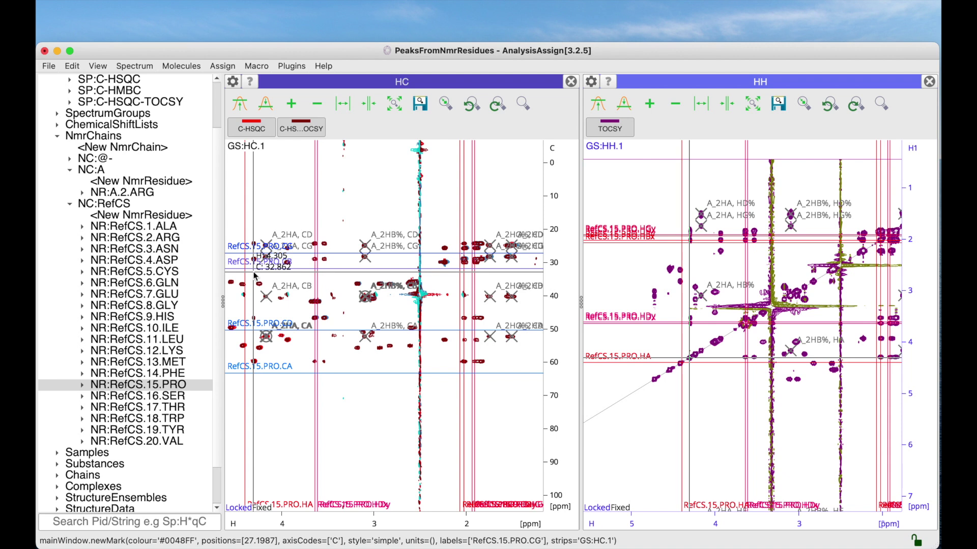
Run the peaksFromNmrResidues macro again and choose NR:RefCS.15.PRO as the source NmrResidue.
left_click(255, 67)
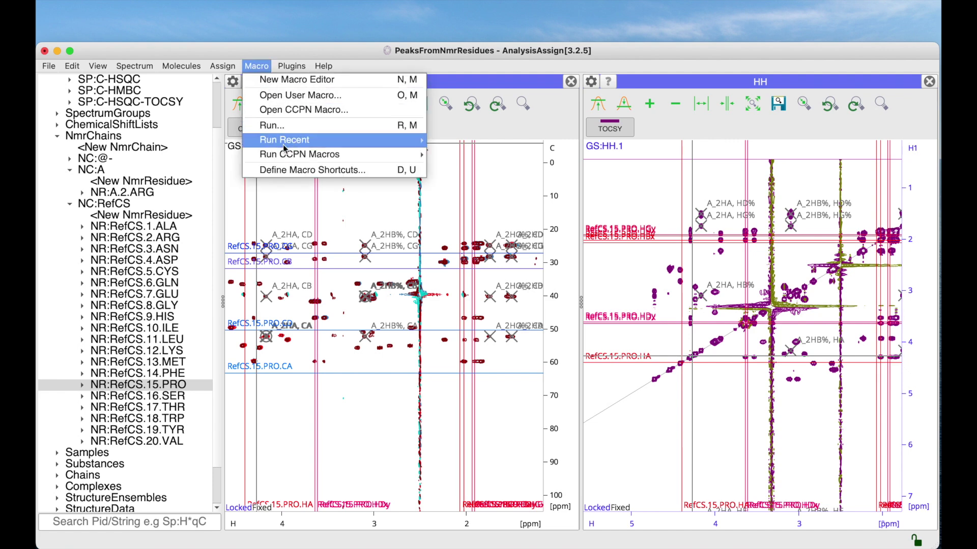
mouse_move(286, 159)
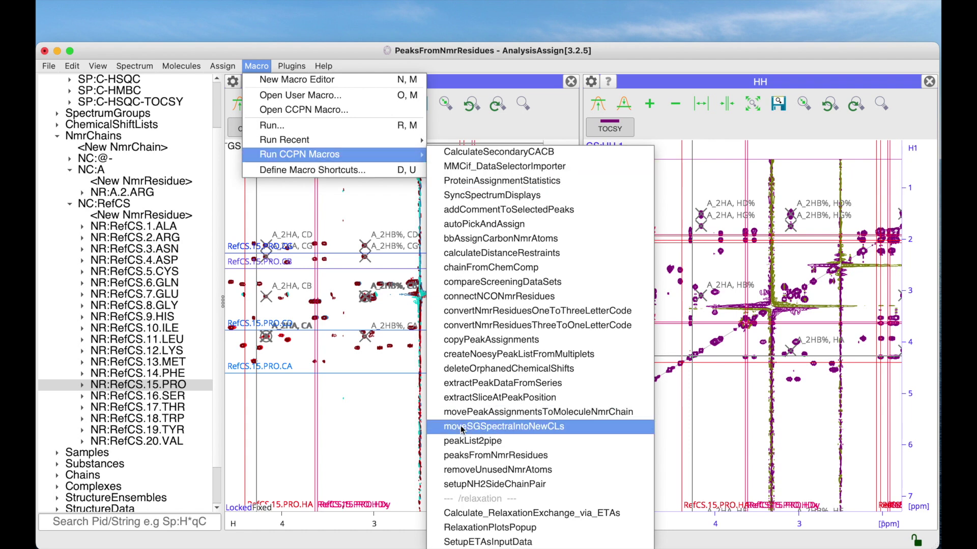
left_click(467, 456)
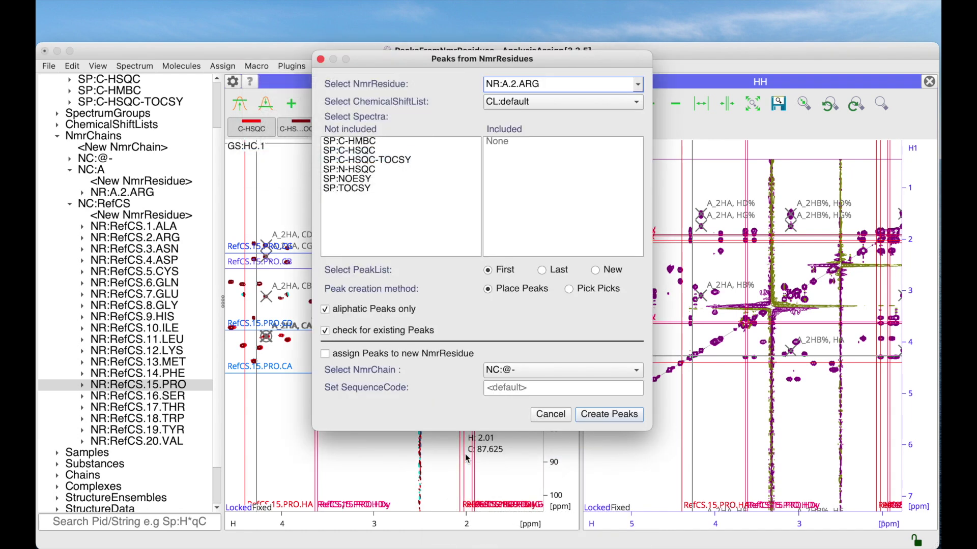
left_click_drag(416, 64, 367, 14)
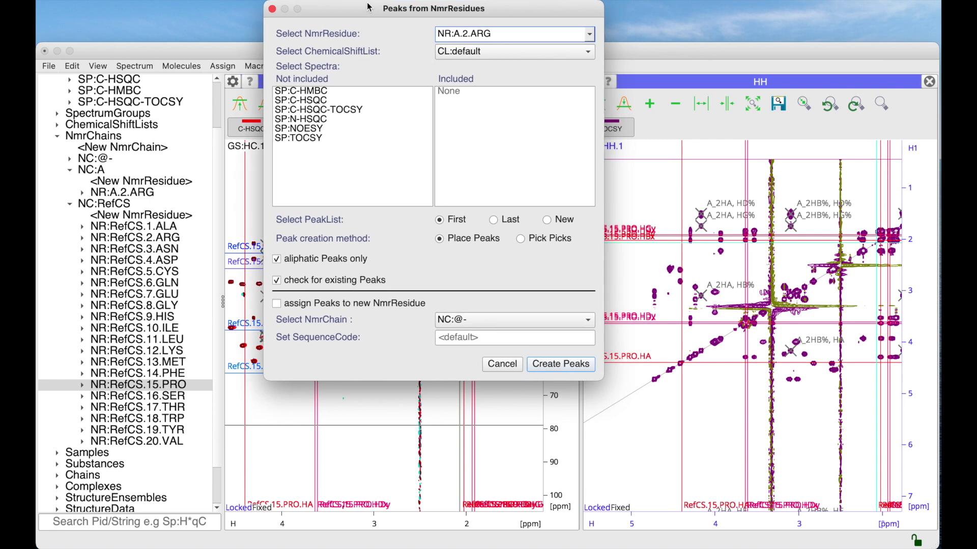
left_click(471, 34)
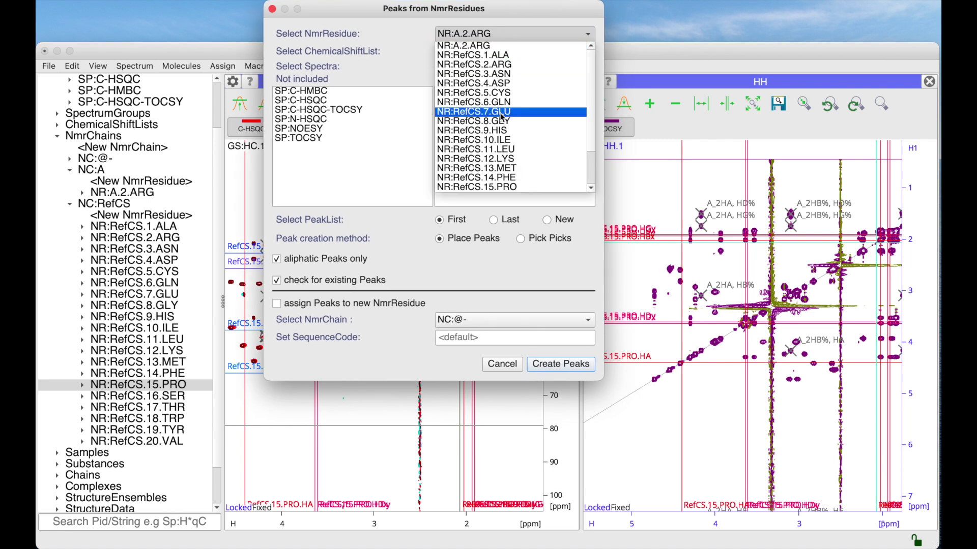
scroll(506, 171, "down", 1)
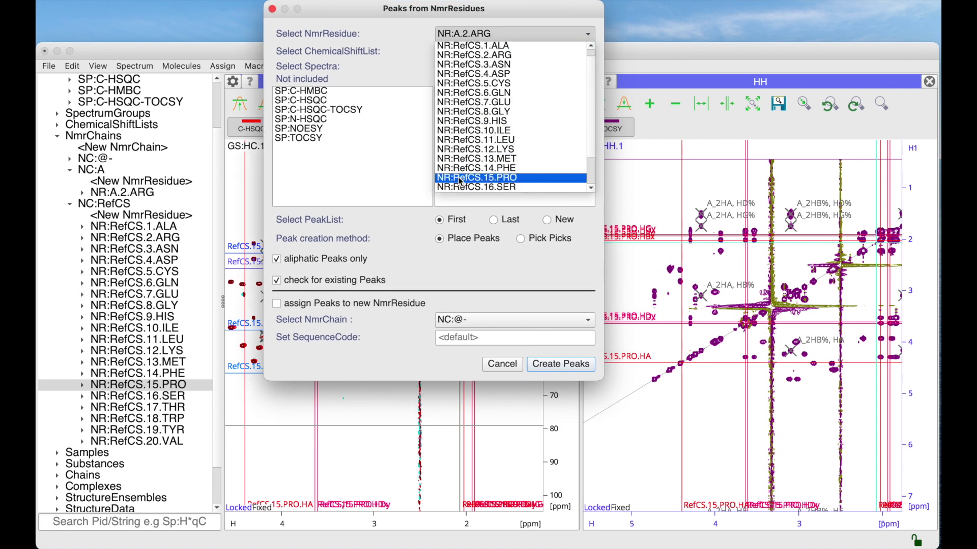
left_click(512, 180)
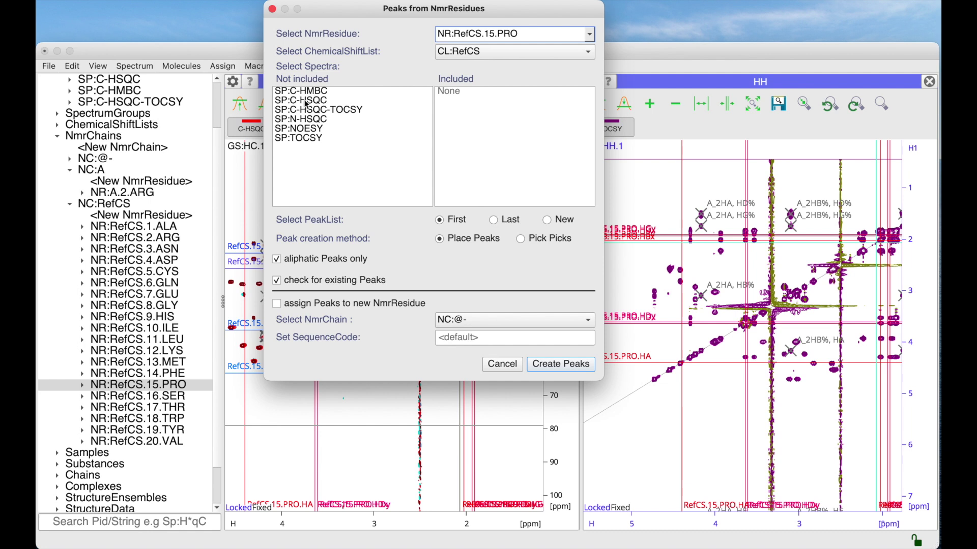
Create peaks in SP:C-HSQC-TOCSY, assigning them to a new NmrResidue in NmrChain NC:A with sequence code 3.
left_click_drag(307, 112, 496, 114)
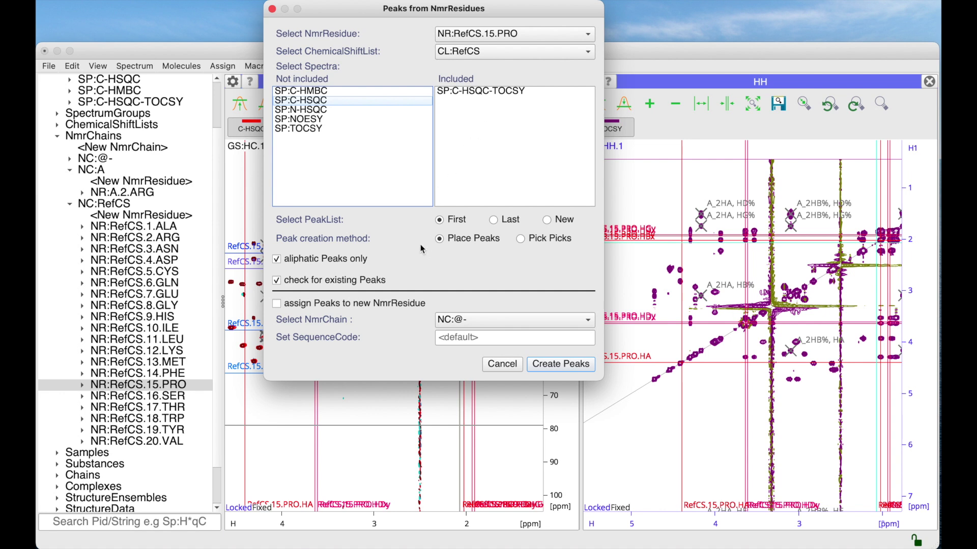
left_click(277, 305)
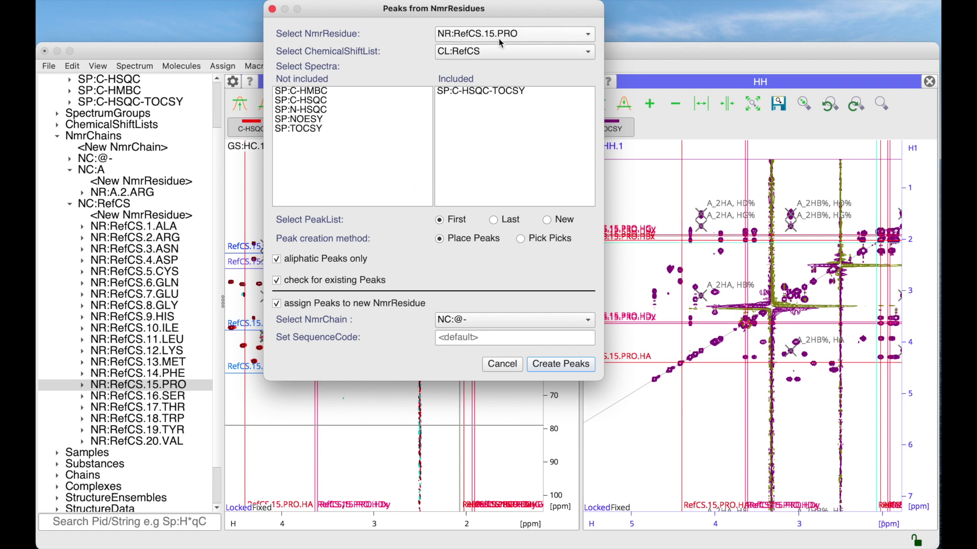
left_click(452, 320)
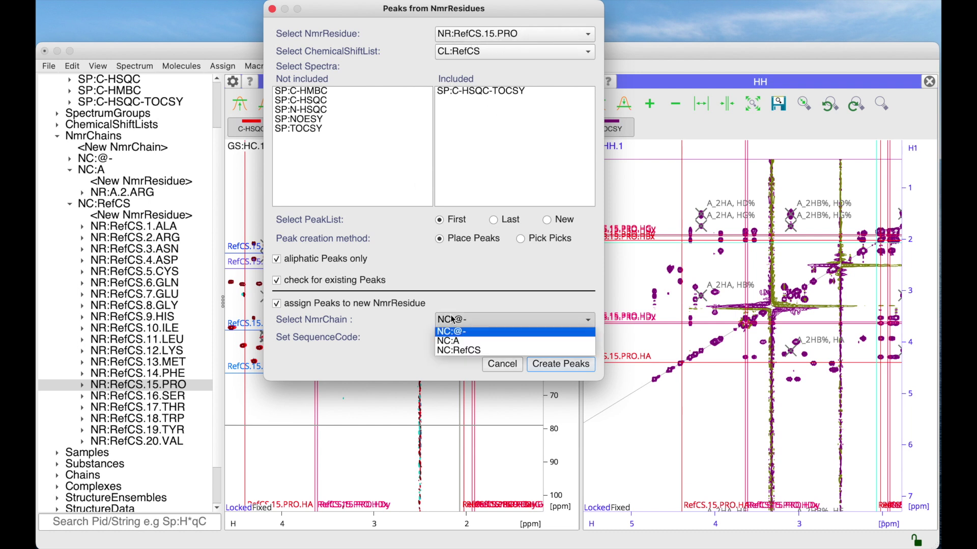
left_click(453, 340)
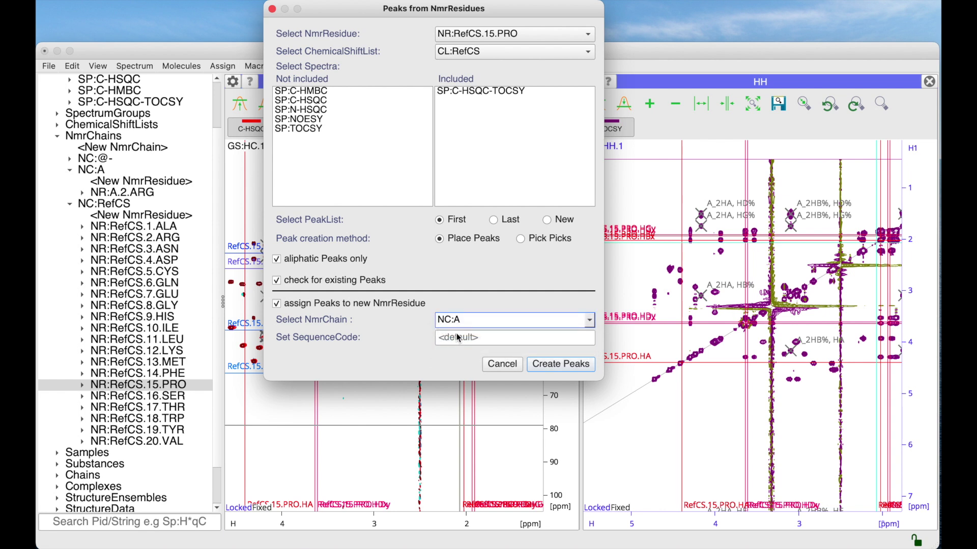
left_click(458, 338)
type("3")
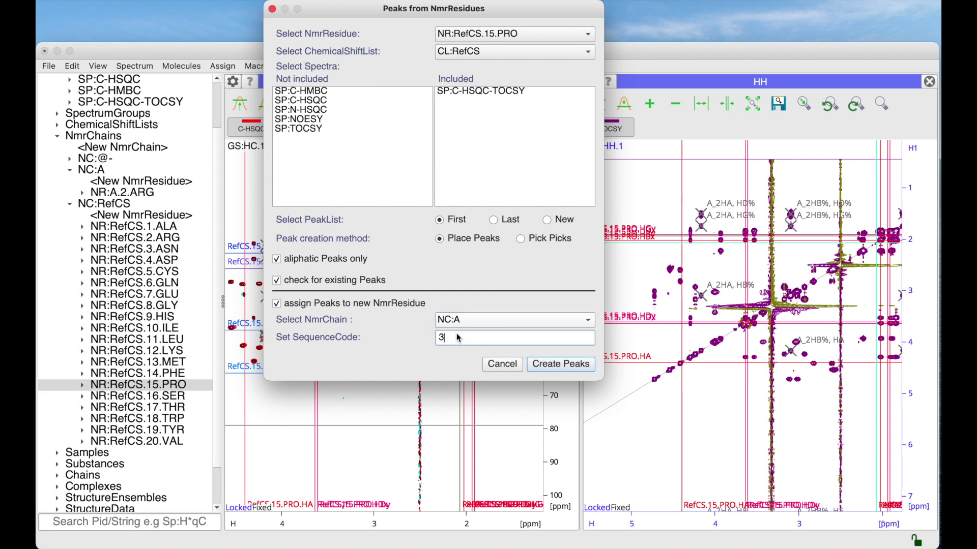
left_click(556, 365)
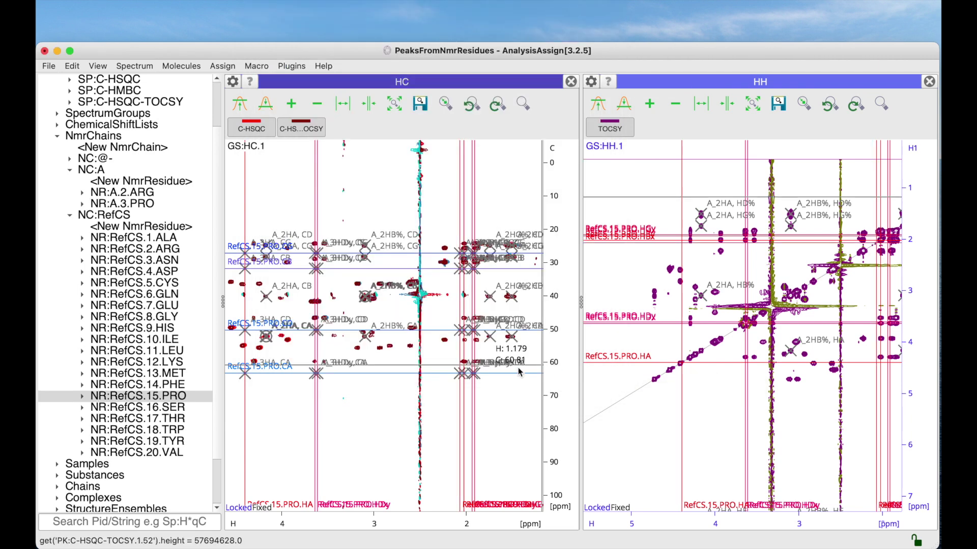
Close the HH spectrum display and shift the four A_3HA peaks in HC together onto the signals at about 4.3 ppm H.
left_click_drag(351, 351, 425, 348)
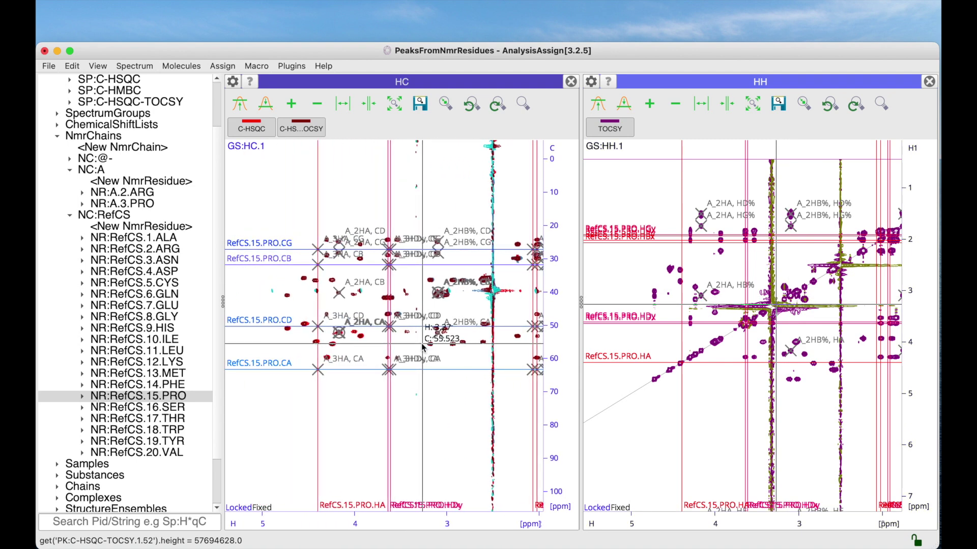
left_click(929, 82)
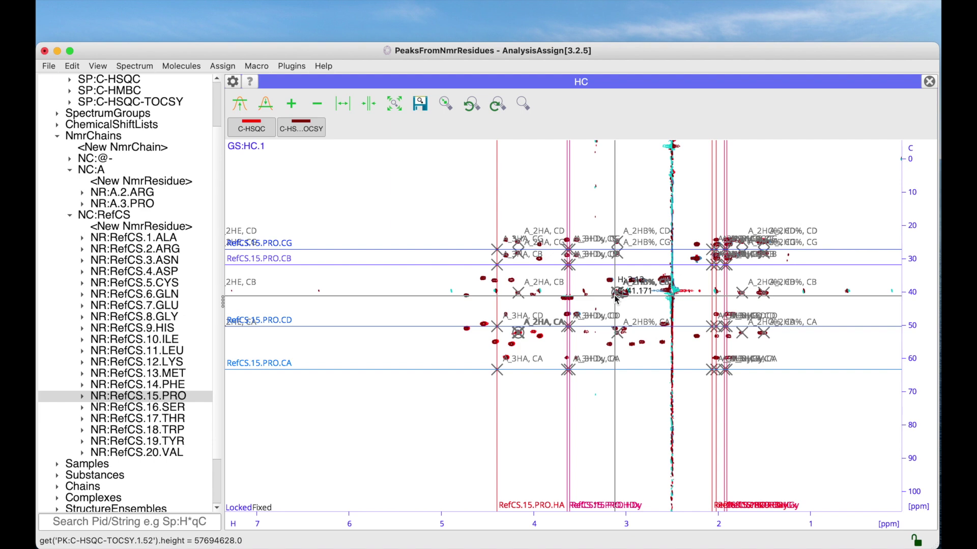
left_click_drag(617, 299, 550, 299)
scroll(550, 298, "up", 4)
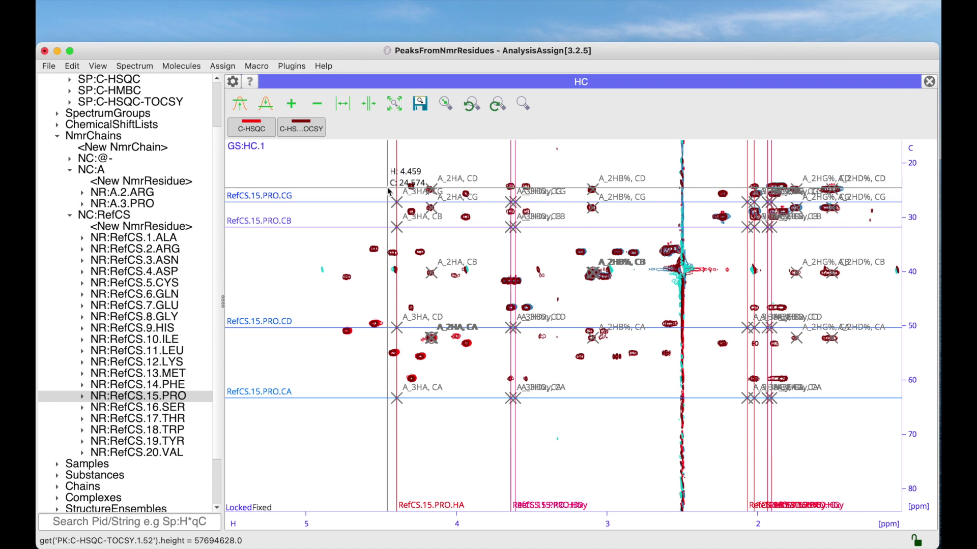
left_click_drag(388, 191, 409, 415)
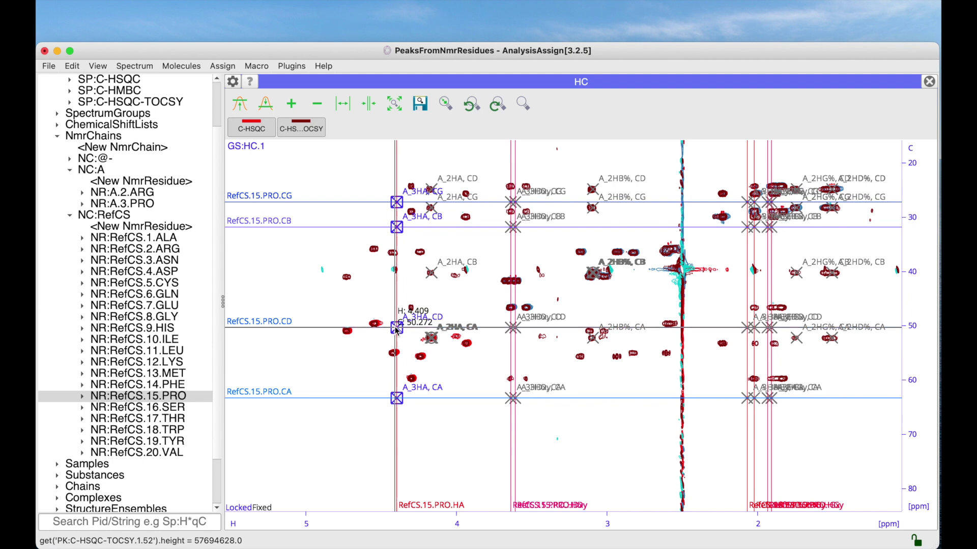
left_click_drag(399, 331, 411, 332)
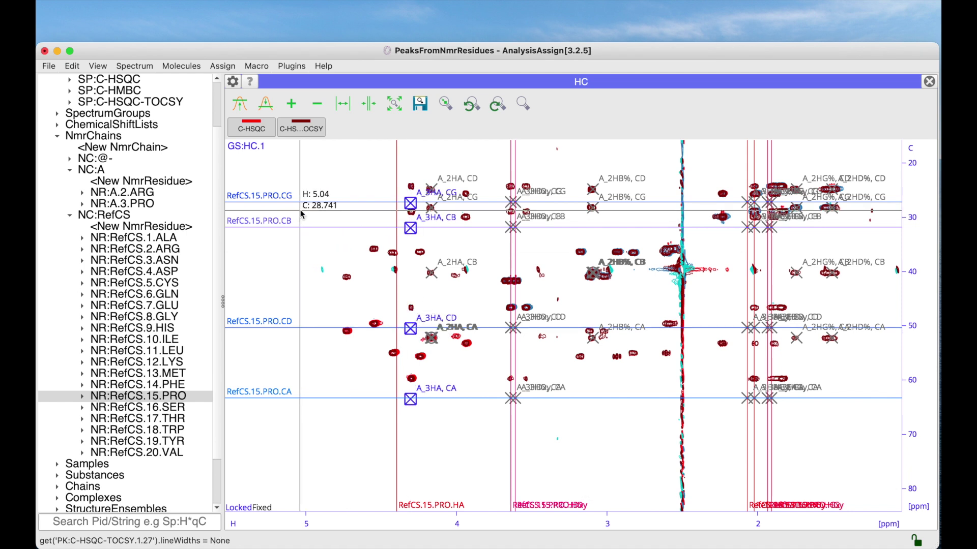
Hide the C-HSQC spectrum and shift the A_3 peak rows for CA, CD, CB and CG vertically onto their C-HSQC-TOCSY signals.
left_click(264, 134)
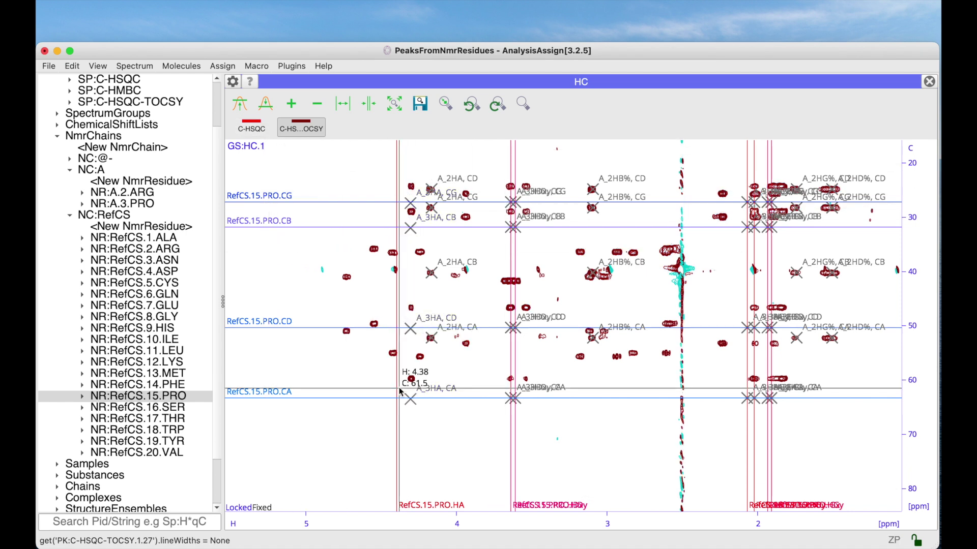
left_click_drag(400, 391, 790, 405)
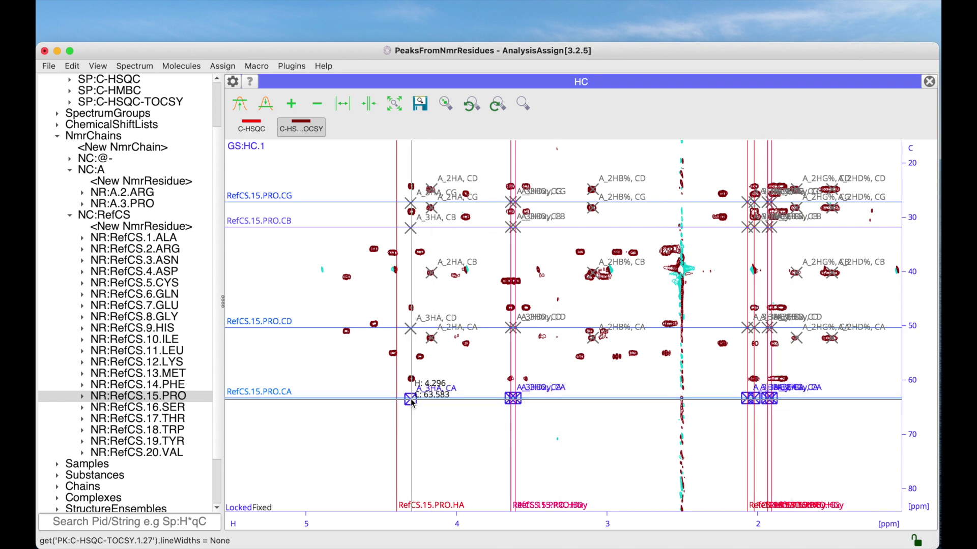
left_click_drag(411, 400, 410, 355)
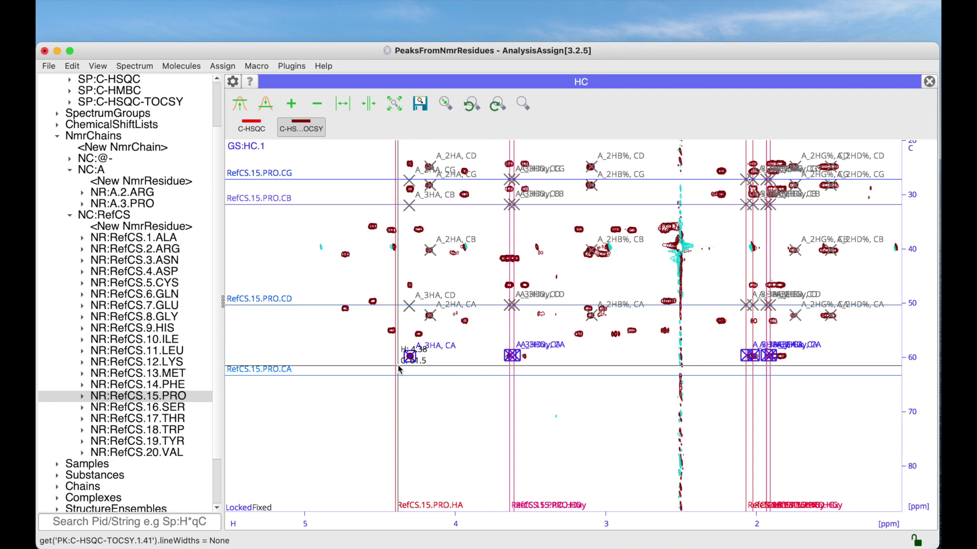
left_click(407, 305)
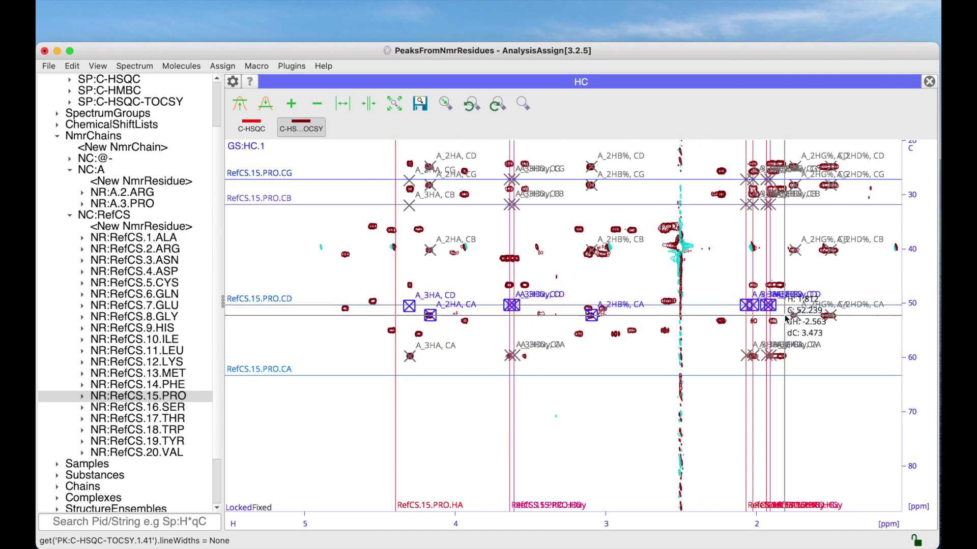
left_click_drag(432, 317, 517, 173)
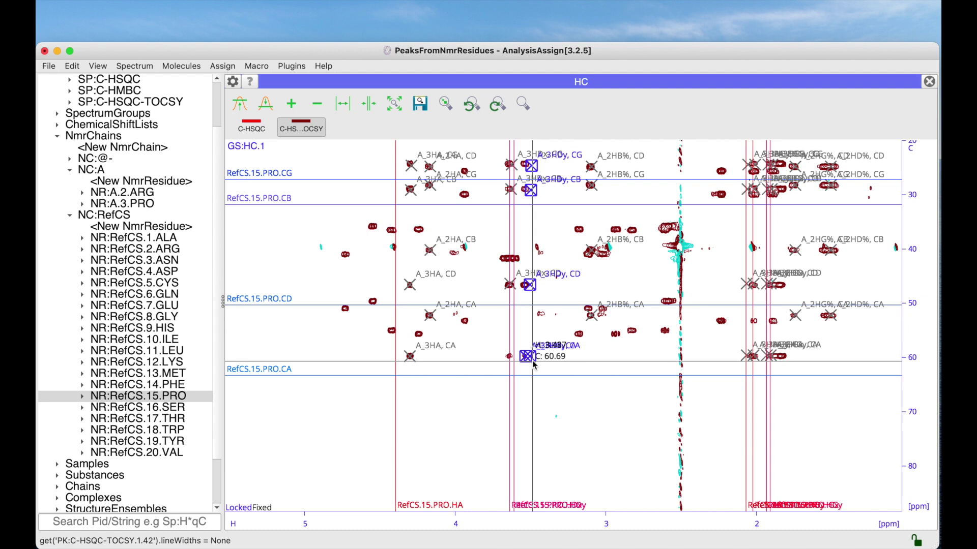
Undo the last peak shift and move the A_3HDy peak column onto the signals at about 3.5 ppm H.
key("ctrl+z")
left_click_drag(516, 357, 524, 357)
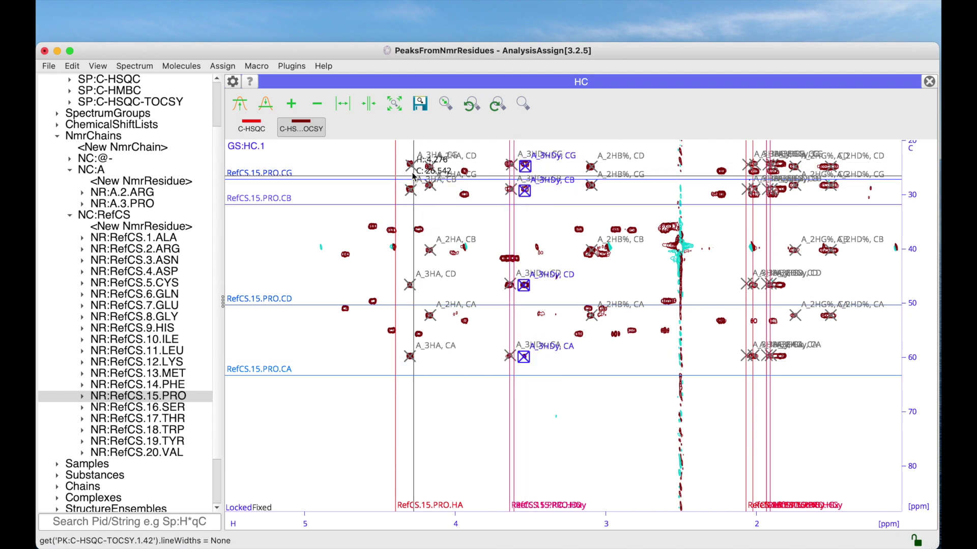
Select the four A_3HA peaks plus the two A_3 HD–CA peaks and snap them to the nearest extremum.
left_click_drag(409, 162, 411, 277)
left_click(409, 285, "super")
left_click(409, 357, "super")
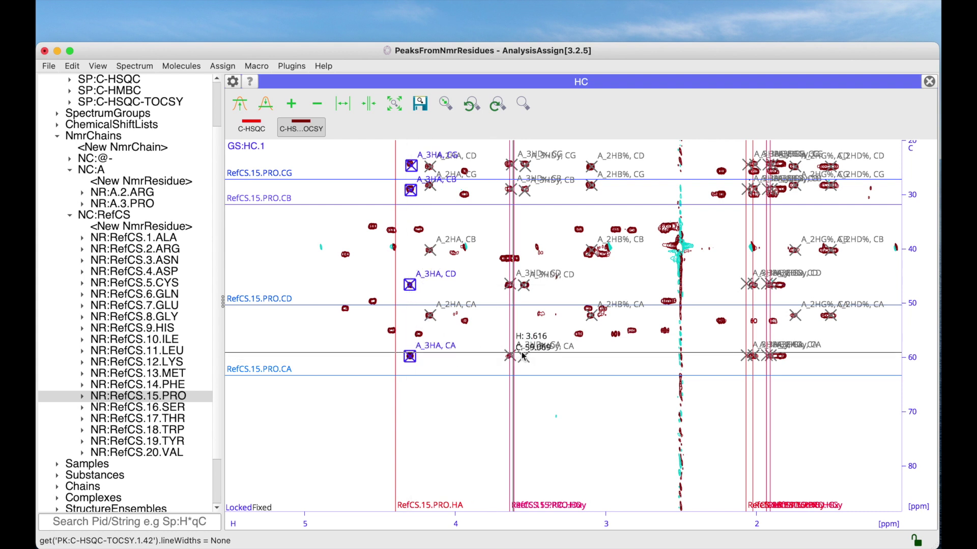
left_click(509, 358, "super")
left_click(525, 358, "super")
key("s")
key("e")
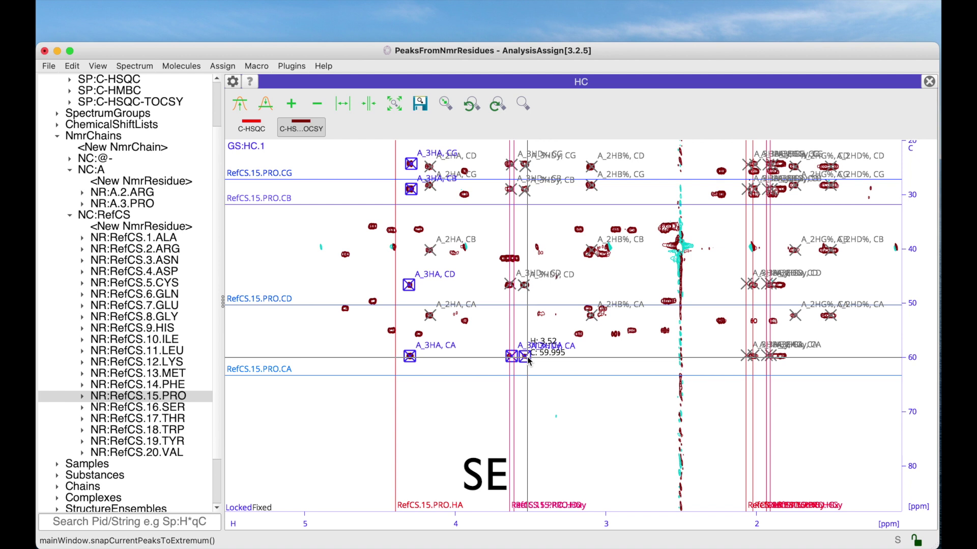